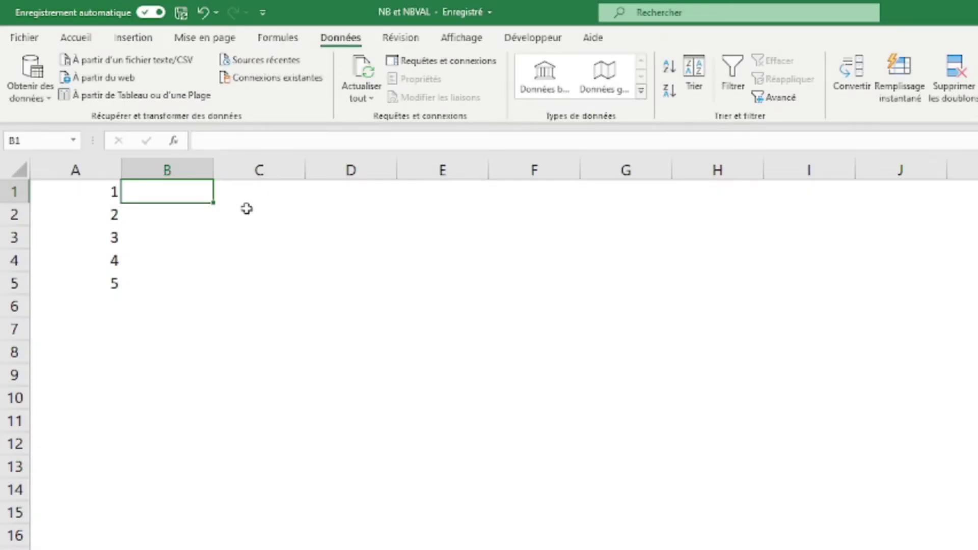
# Step: Enter =NB(A:A) in B1 to count column A's numbers (result 5), then select A6
pyautogui.write('=NB(')
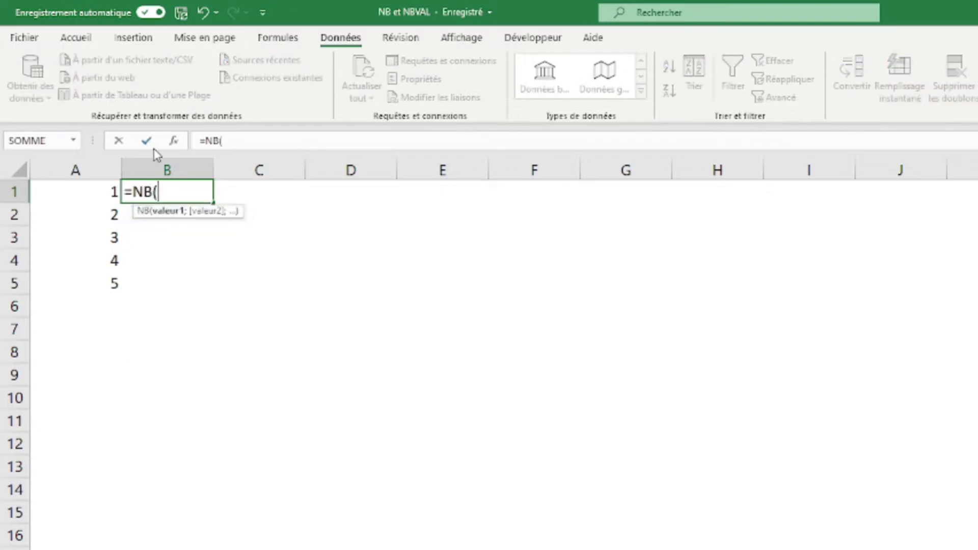
pyautogui.click(110, 169)
pyautogui.write(')')
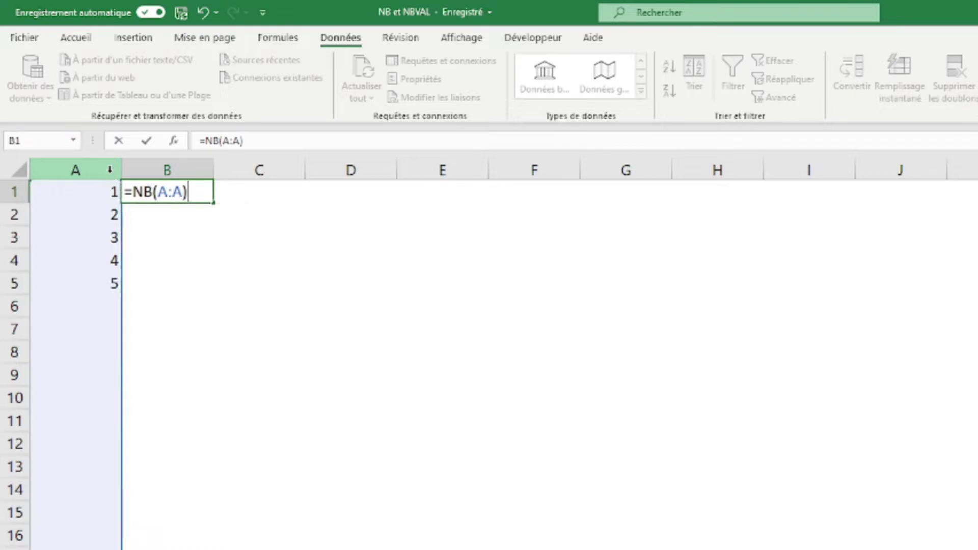
pyautogui.press('Return')
pyautogui.click(184, 196)
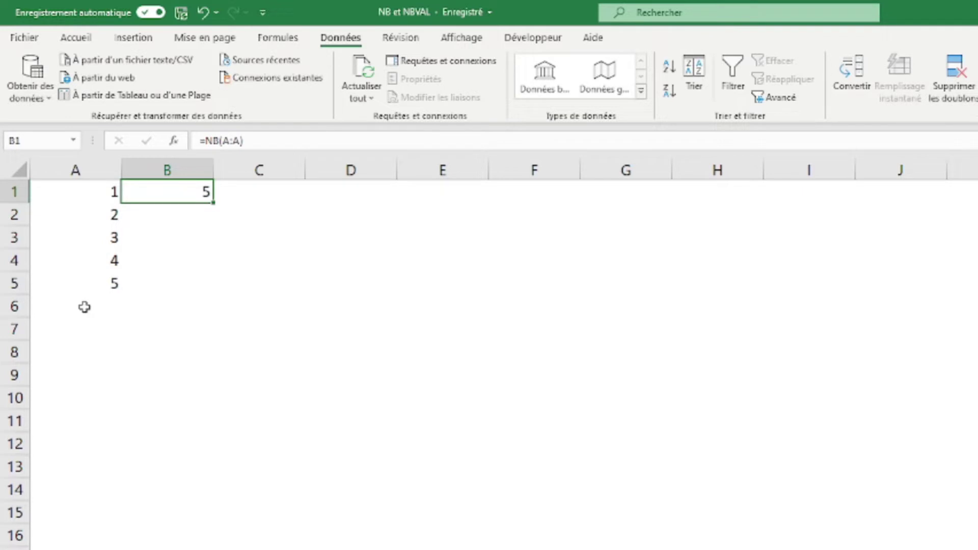
pyautogui.click(84, 307)
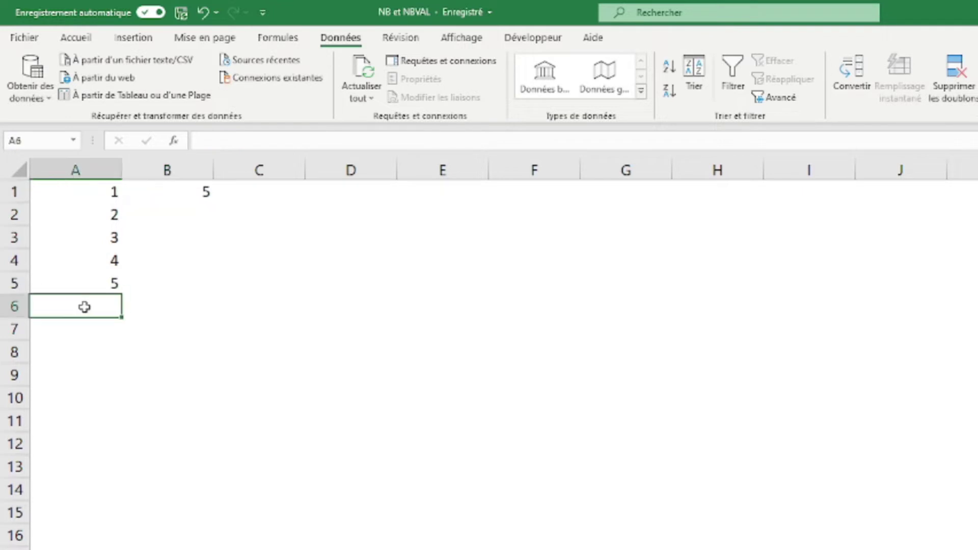
# Step: Enter 'pastèque' in A6 and confirm the NB count in B1 stays 5
pyautogui.write('pastèque')
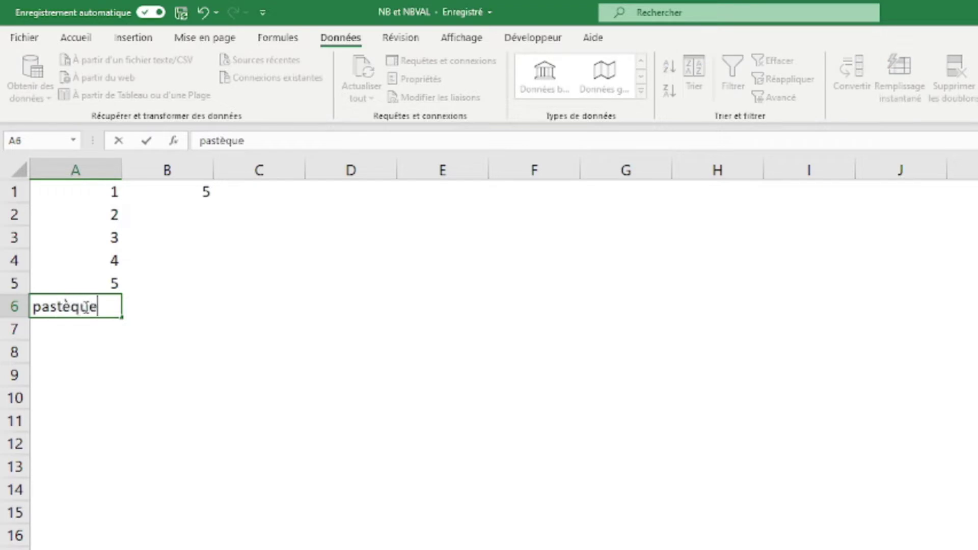
pyautogui.press('Return')
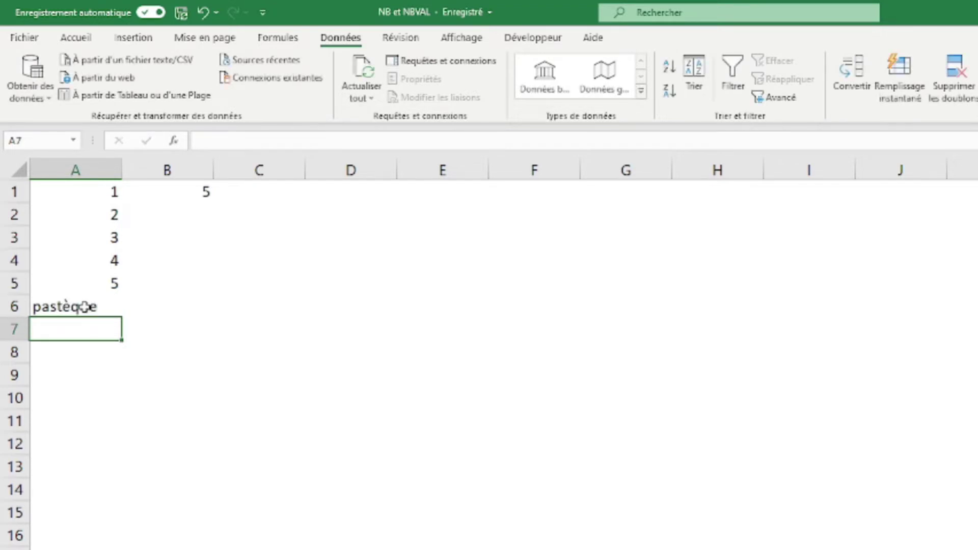
pyautogui.click(207, 193)
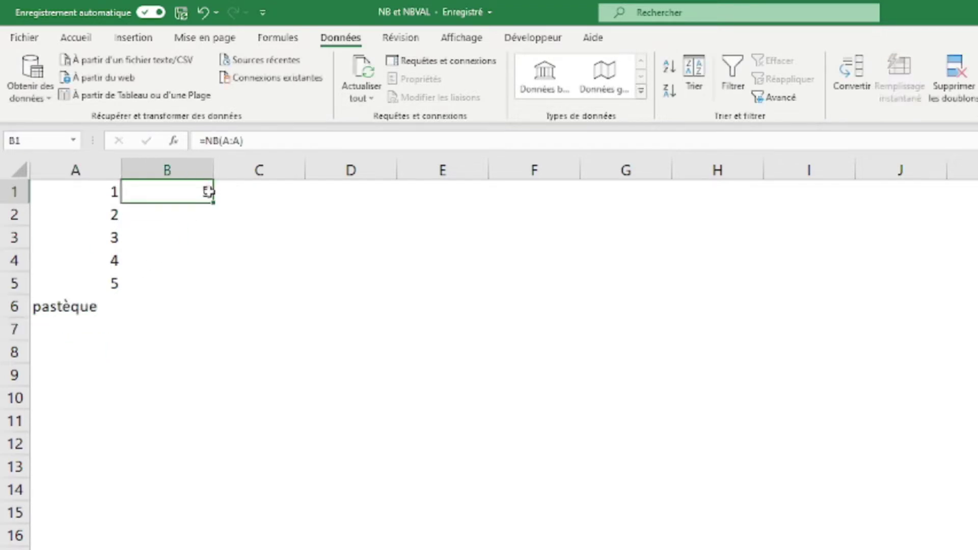
# Step: Add the note 'NB = valeurs numériques' in C1 and begin an =NBVAL( formula in B2
pyautogui.press('Right')
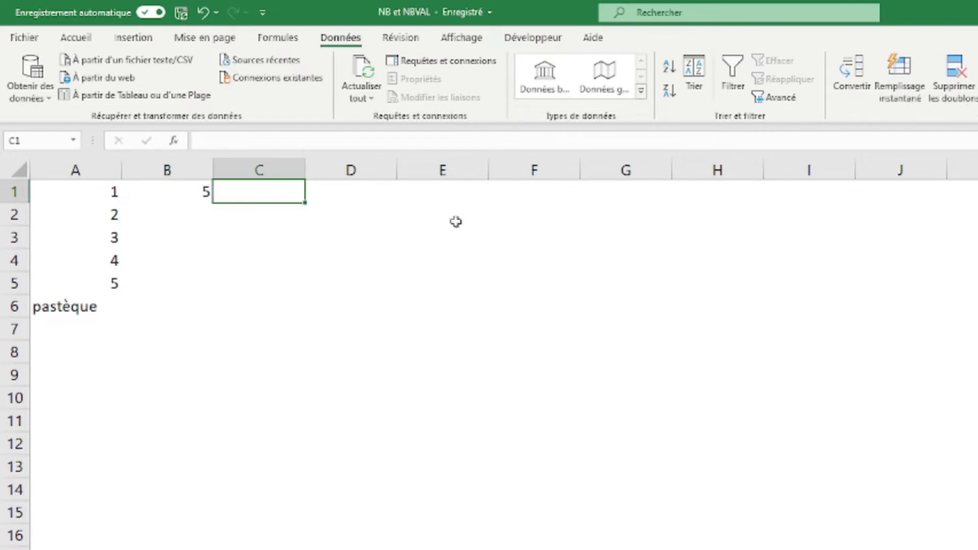
pyautogui.write('NB = valeurs')
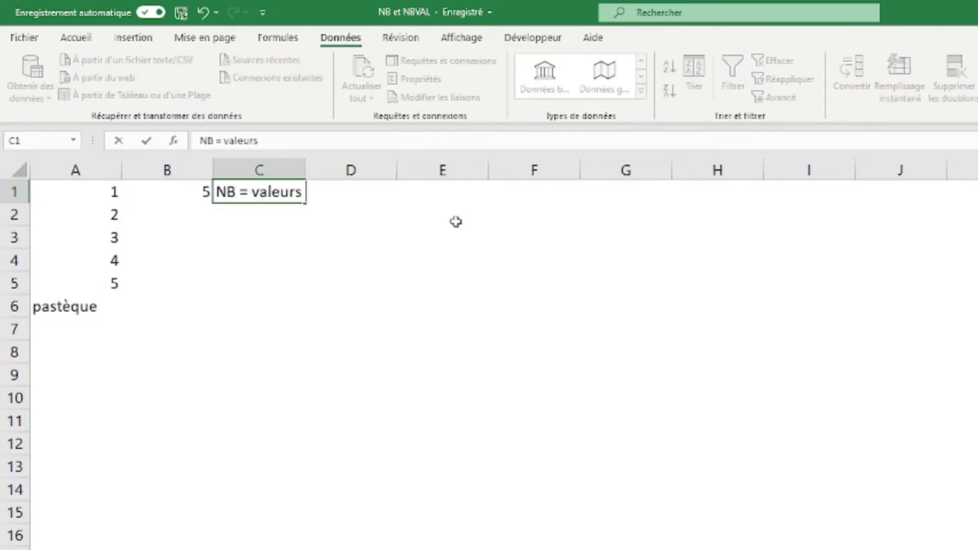
pyautogui.write('ques')
pyautogui.press('Return')
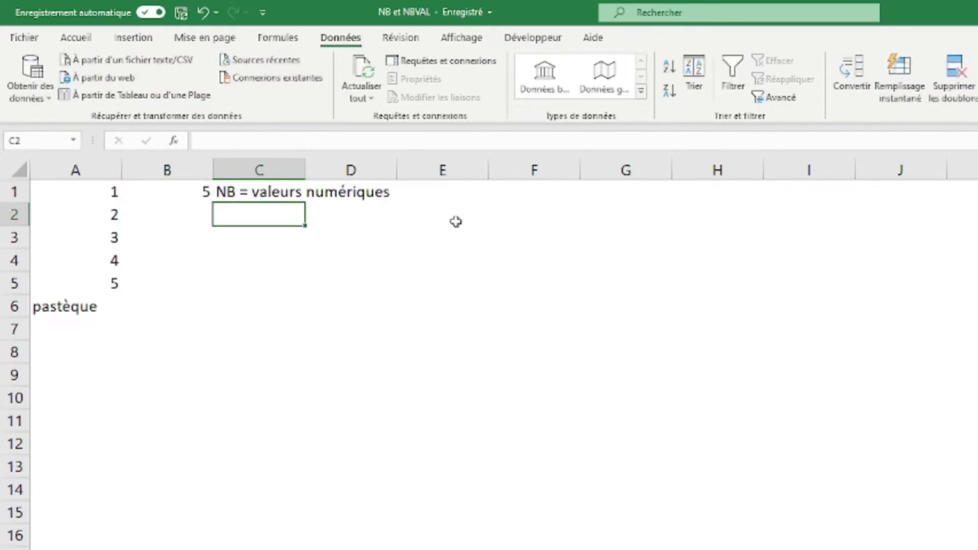
pyautogui.press('Left')
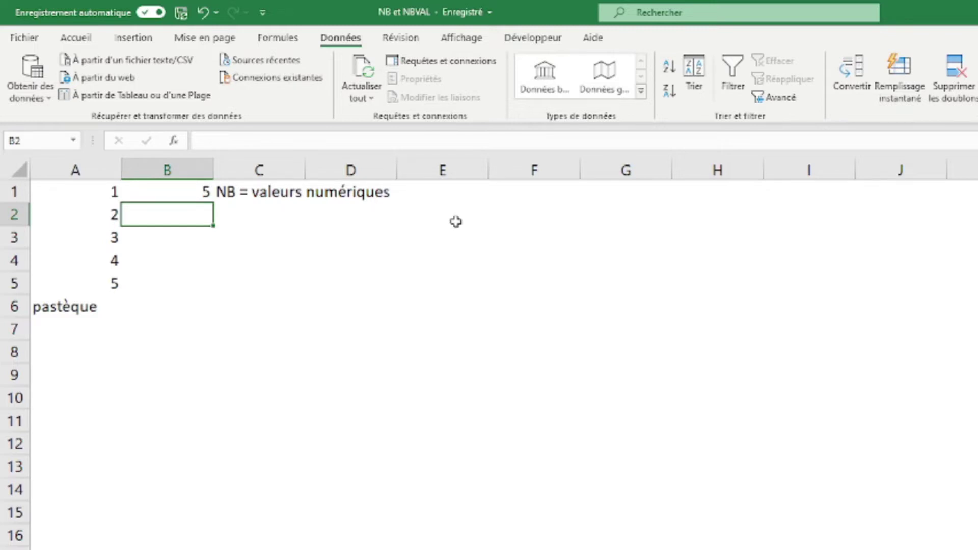
pyautogui.write('=nbval(')
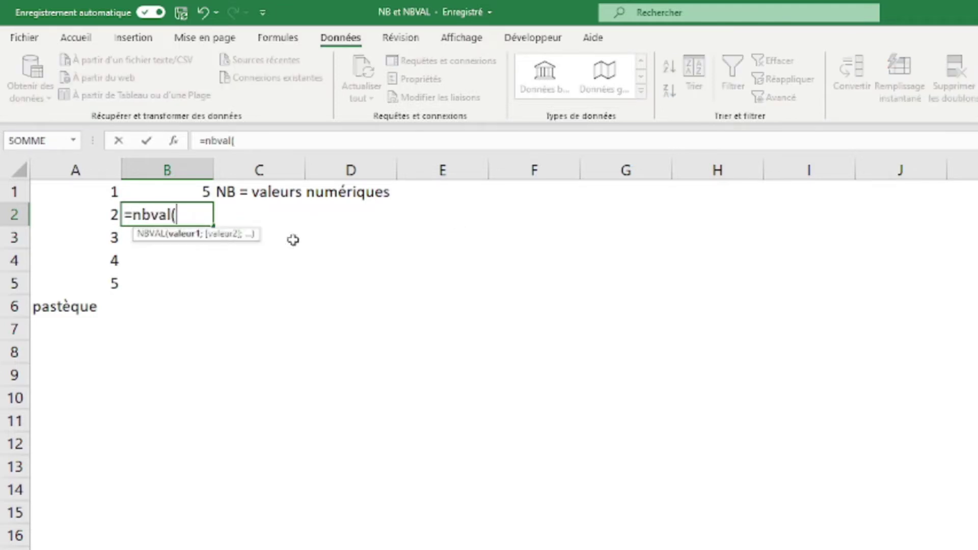
# Step: Complete =NBVAL(A:A) in B2, which returns 6
pyautogui.click(89, 158)
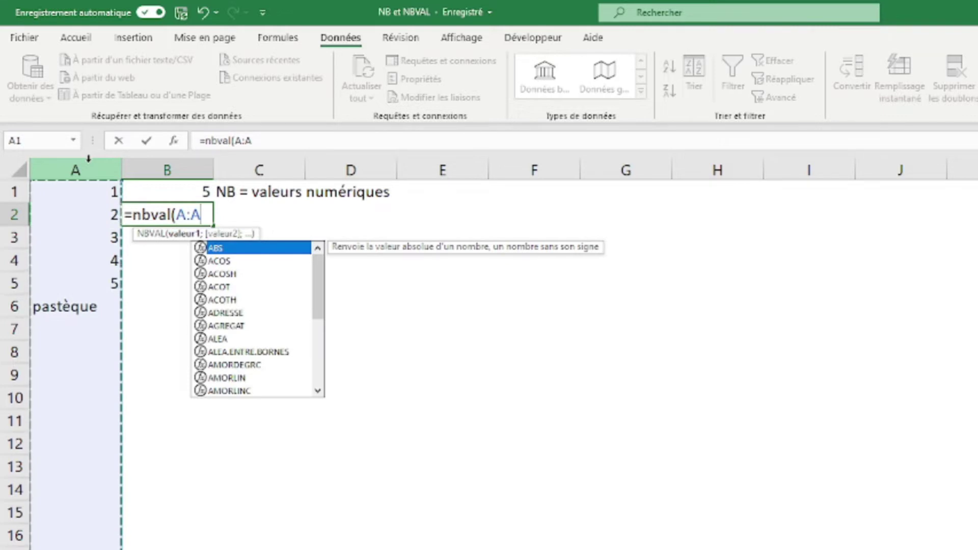
pyautogui.write(')')
pyautogui.press('Return')
# Step: Write the note 'NBVAL = toutes les valeurs (cellules non vides)' in C2
pyautogui.click(252, 219)
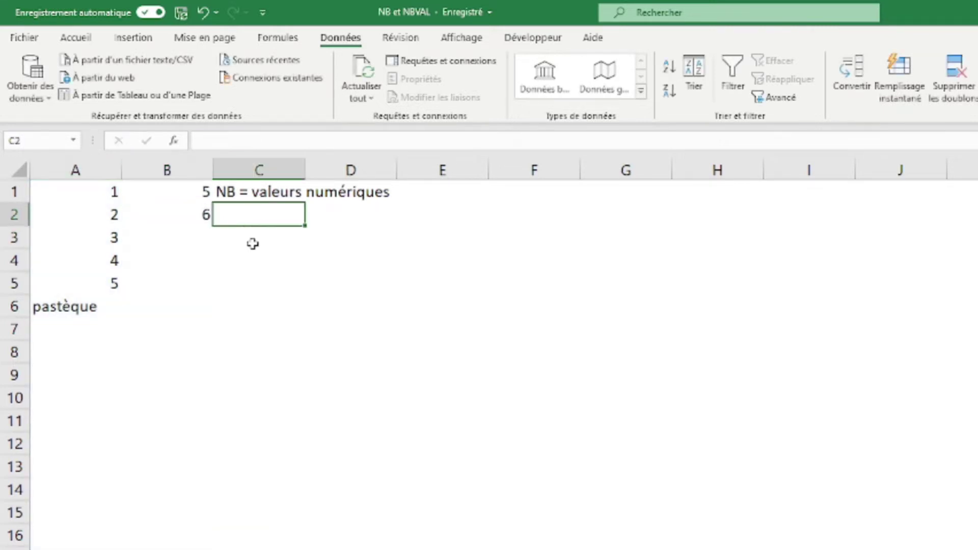
pyautogui.write('NBVAL = toutes les valeurs (cellules non vides')
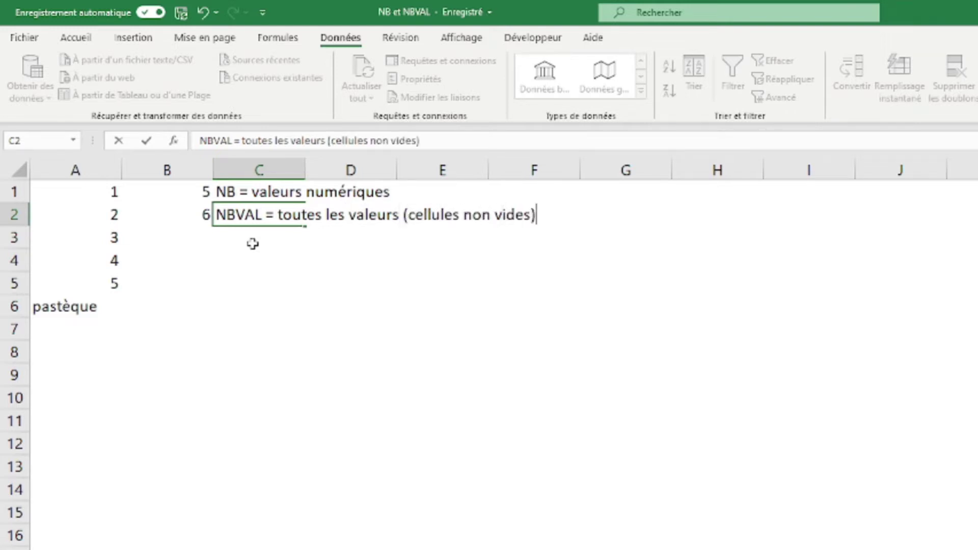
pyautogui.press('Return')
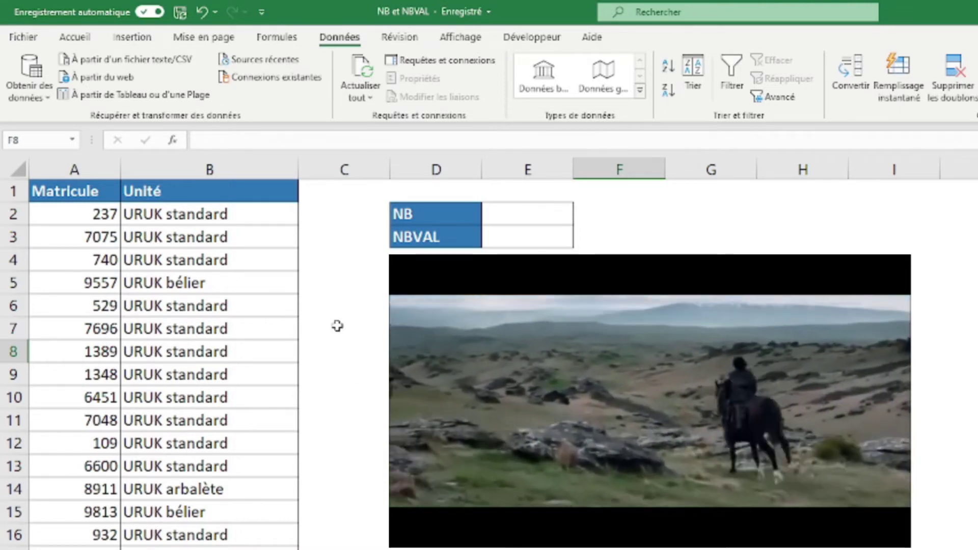
# Step: Highlight the Matricule column A and Unité column B, then select the cell beside NB
pyautogui.click(86, 171)
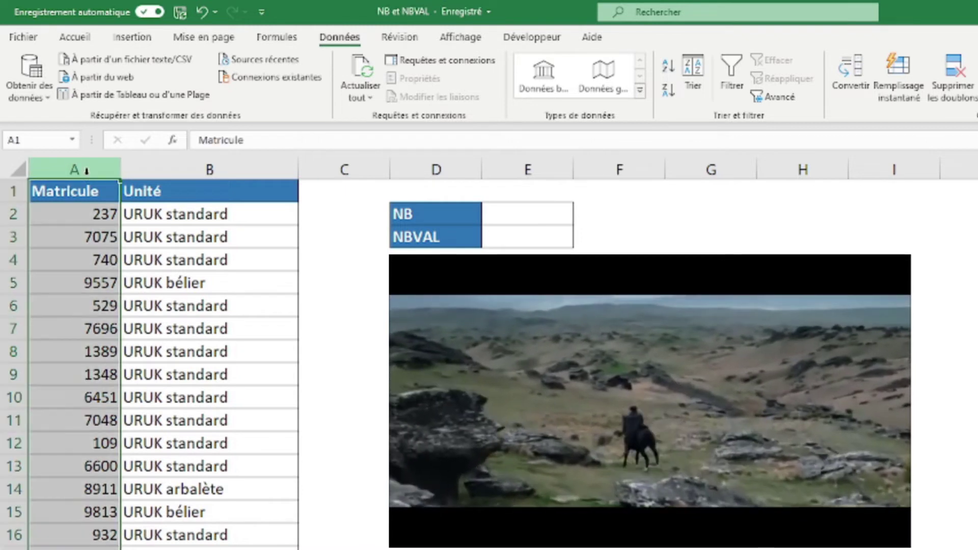
pyautogui.moveTo(87, 171); pyautogui.dragTo(177, 154)
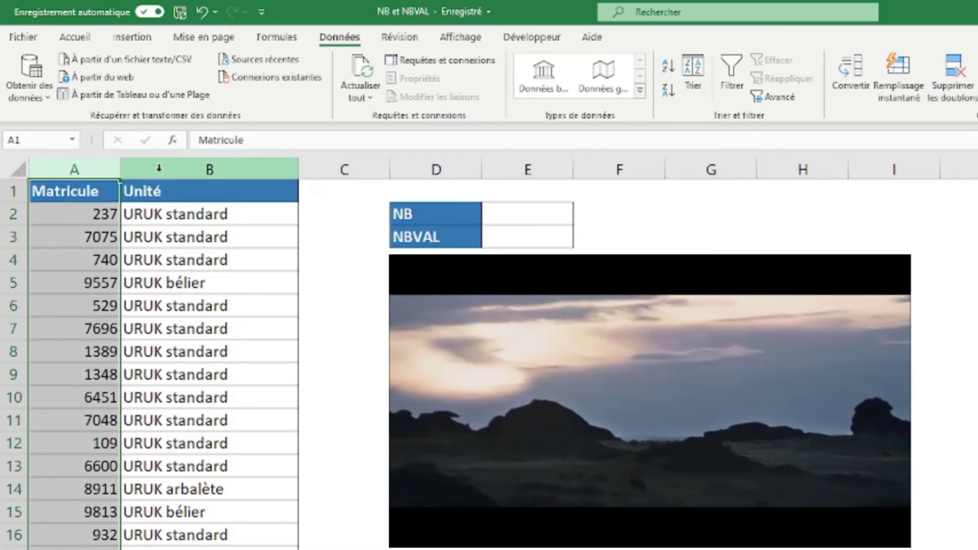
pyautogui.click(170, 163)
pyautogui.click(115, 166)
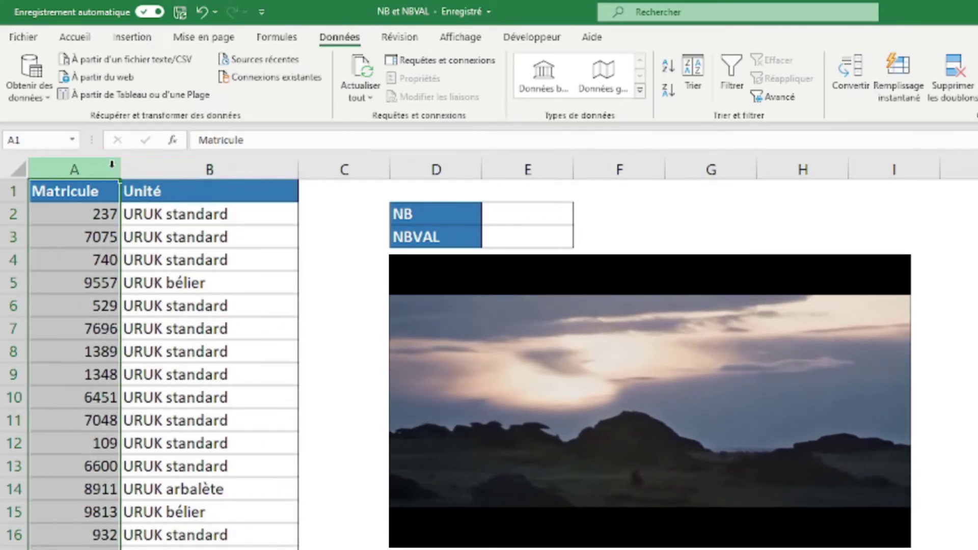
pyautogui.click(136, 166)
pyautogui.click(109, 164)
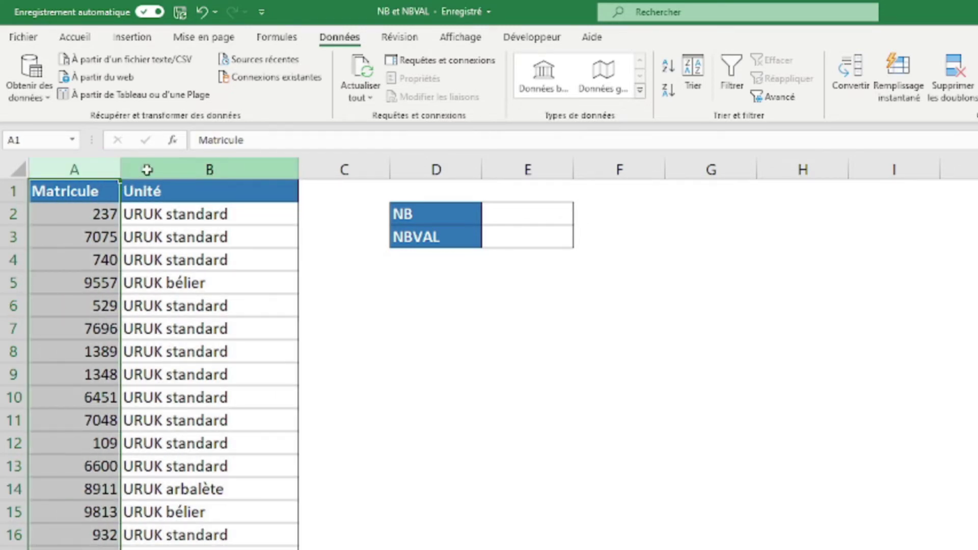
pyautogui.click(147, 165)
pyautogui.click(521, 215)
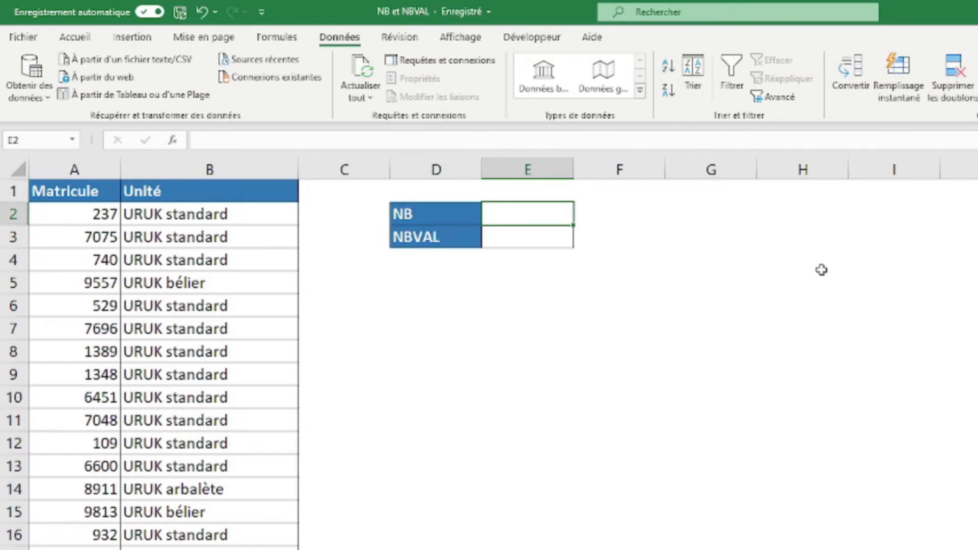
# Step: Enter =NB(A:A) beside NB, counting 10000 numeric matricules
pyautogui.write('=NB(')
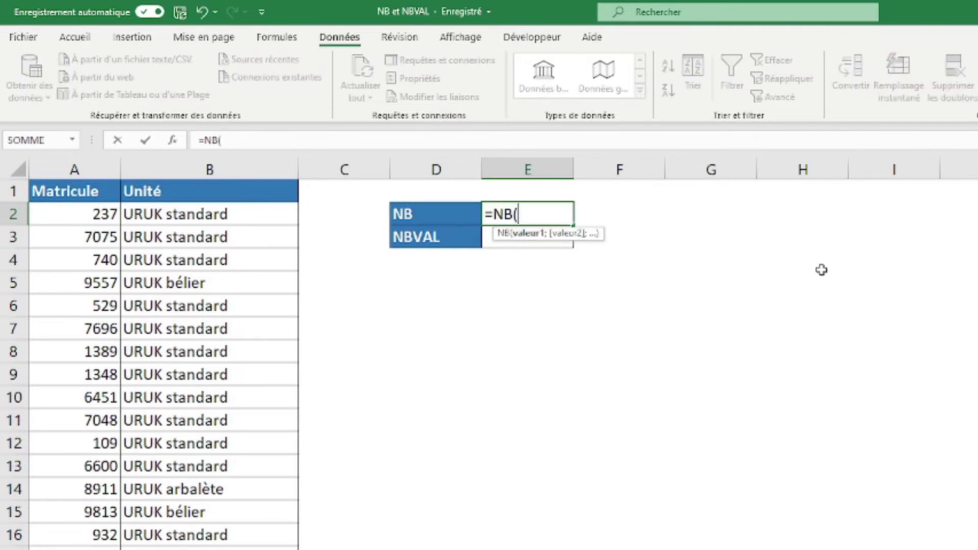
pyautogui.click(99, 170)
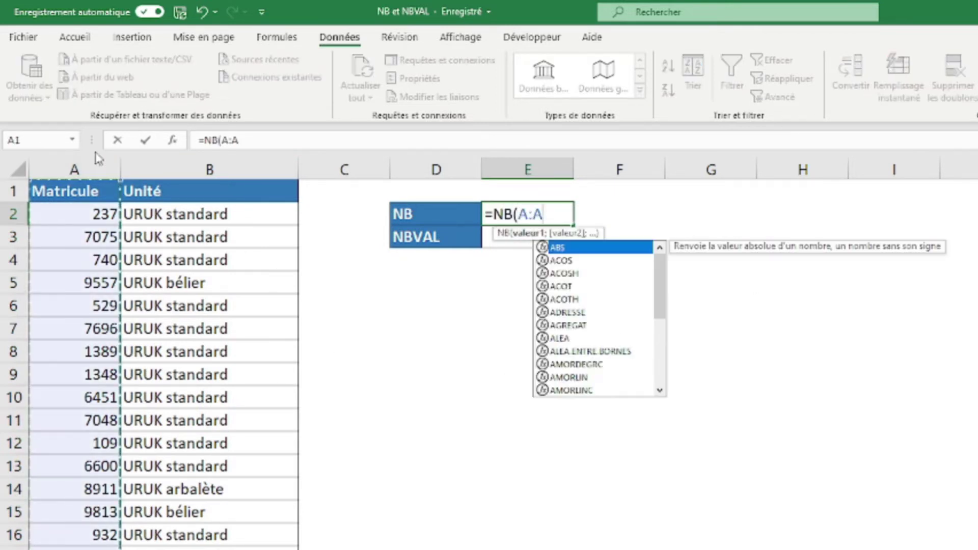
pyautogui.write(')')
pyautogui.press('Return')
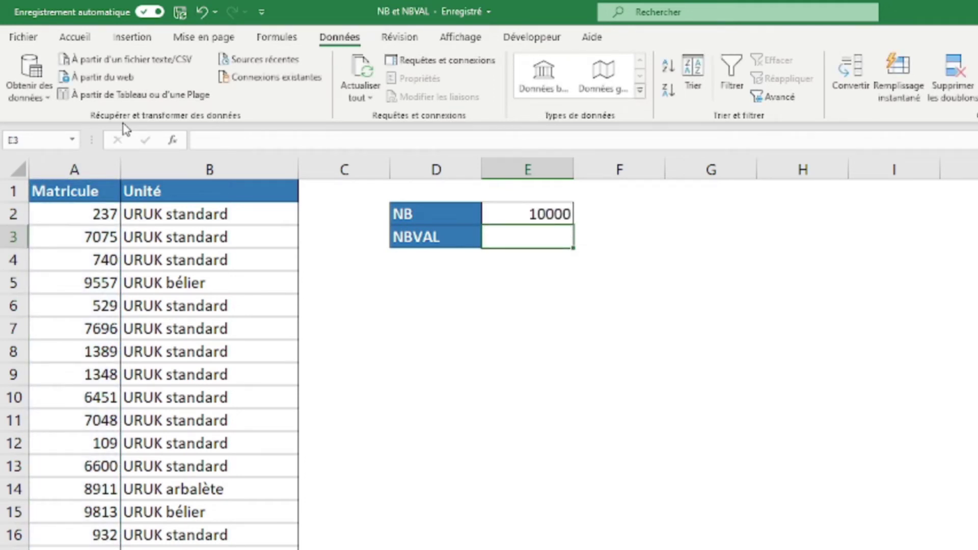
# Step: Enter =NBVAL(B:B) beside NBVAL, counting 10001 non-empty cells
pyautogui.write('=NBVAL(')
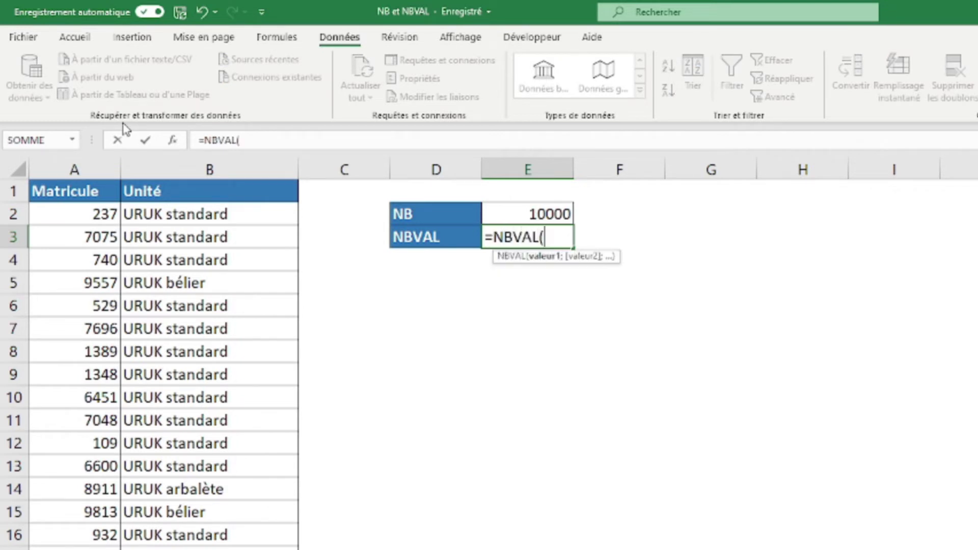
pyautogui.click(189, 162)
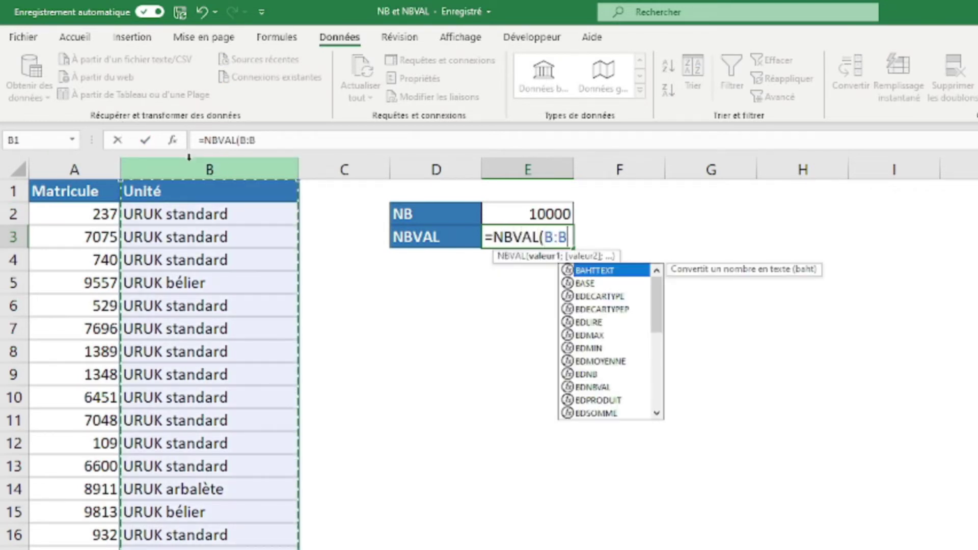
pyautogui.write(')')
pyautogui.press('Return')
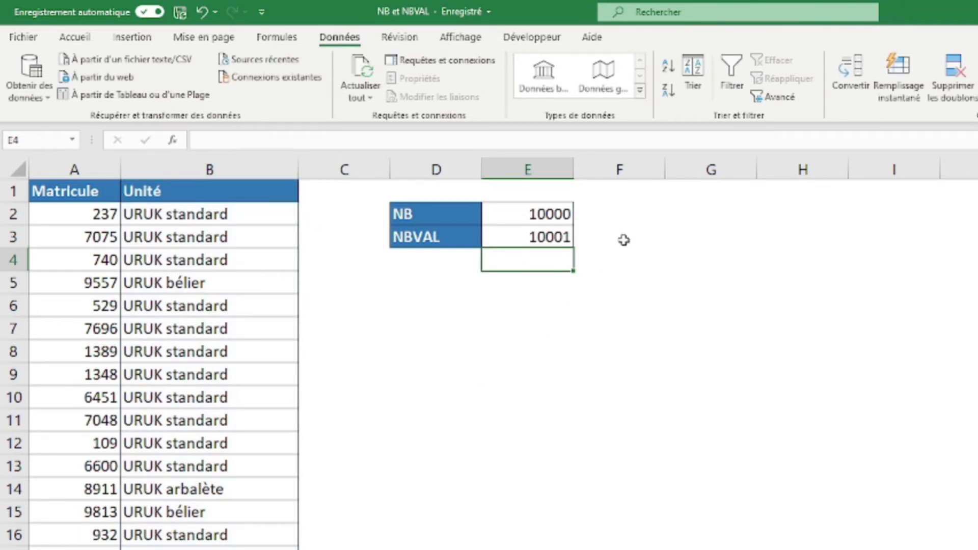
pyautogui.click(269, 194)
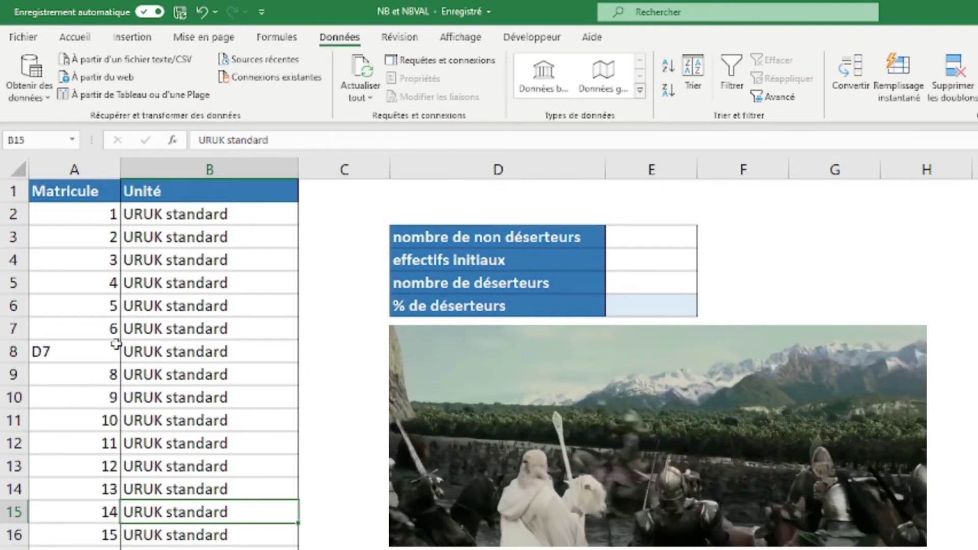
# Step: Point out the text matricules D7 and D17 in column A, then select E3
pyautogui.click(88, 353)
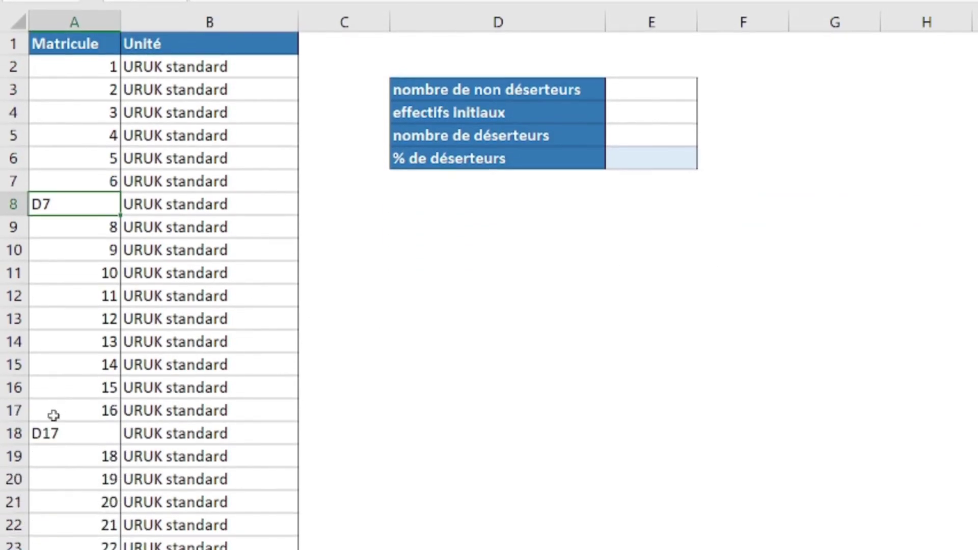
pyautogui.click(54, 504)
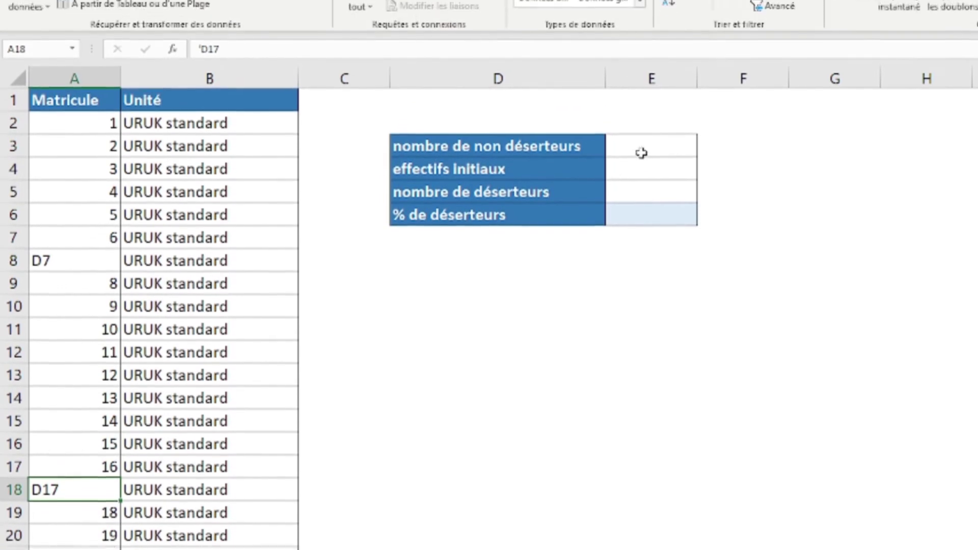
pyautogui.click(641, 153)
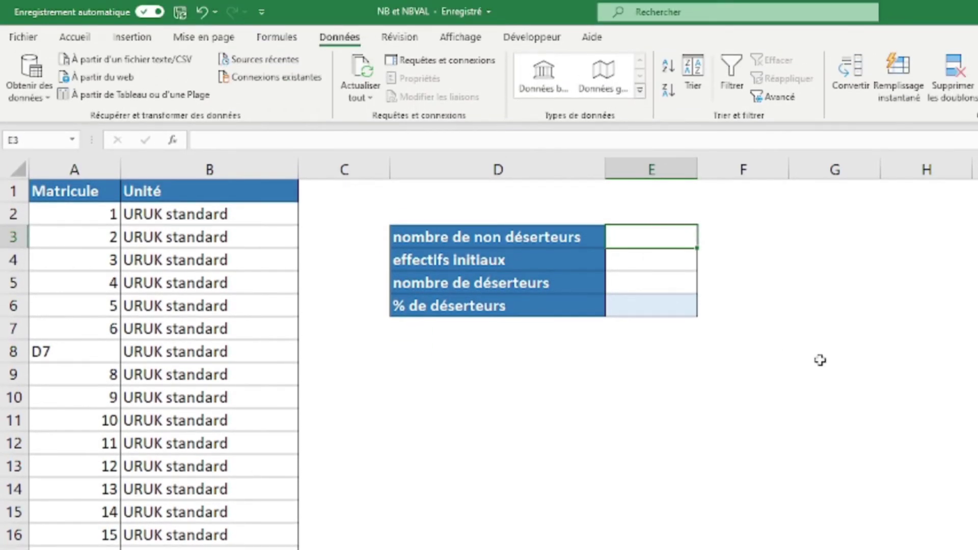
# Step: Enter =NB(A:A) in E3 to count 8314 non-deserters
pyautogui.write('=')
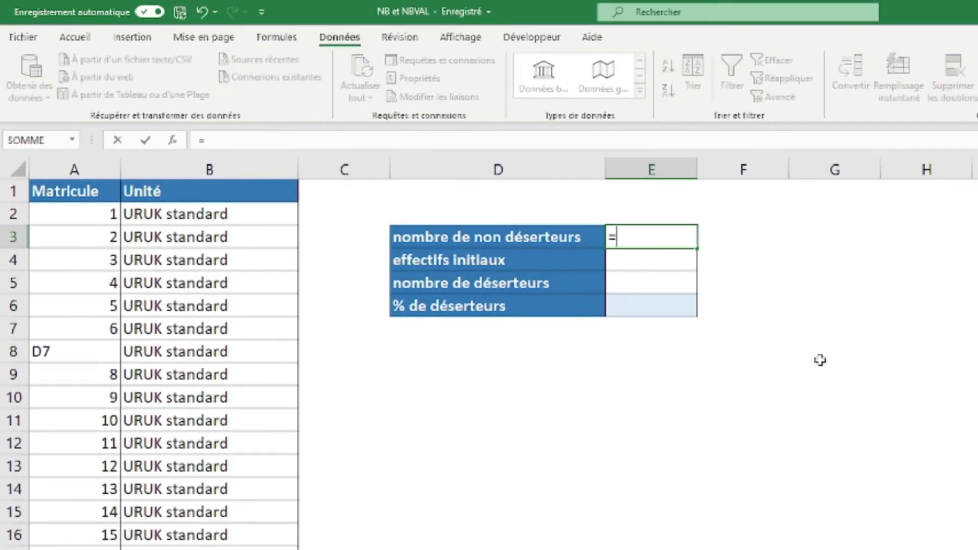
pyautogui.write('NB(')
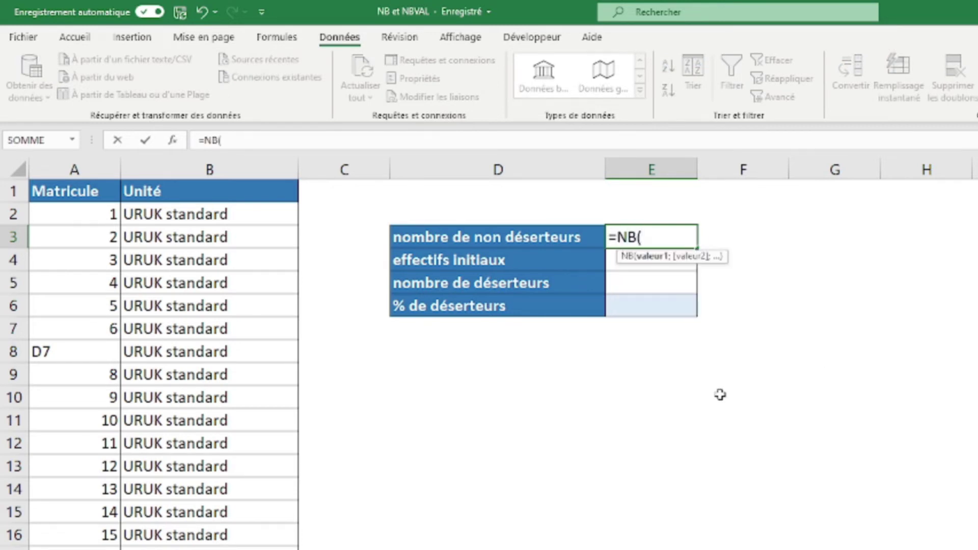
pyautogui.click(108, 163)
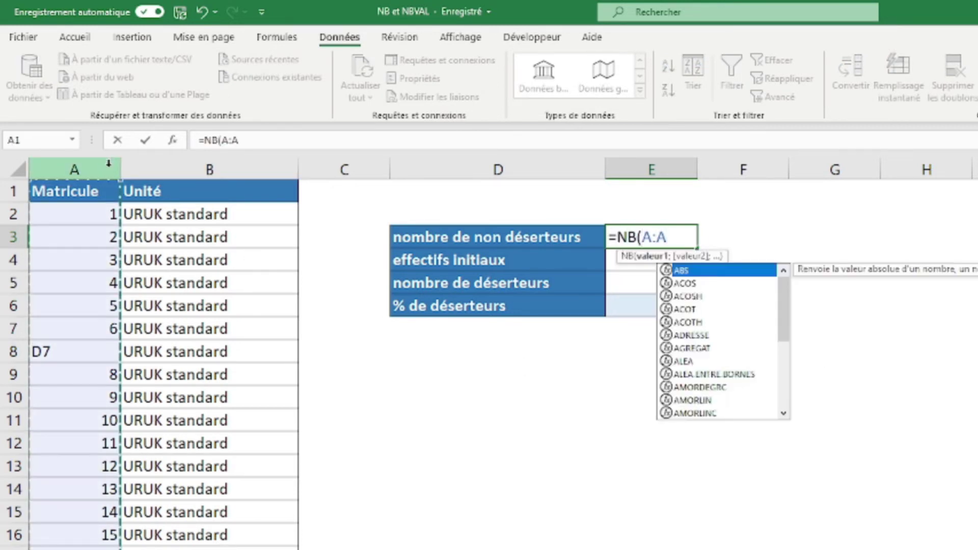
pyautogui.write(')')
pyautogui.press('Return')
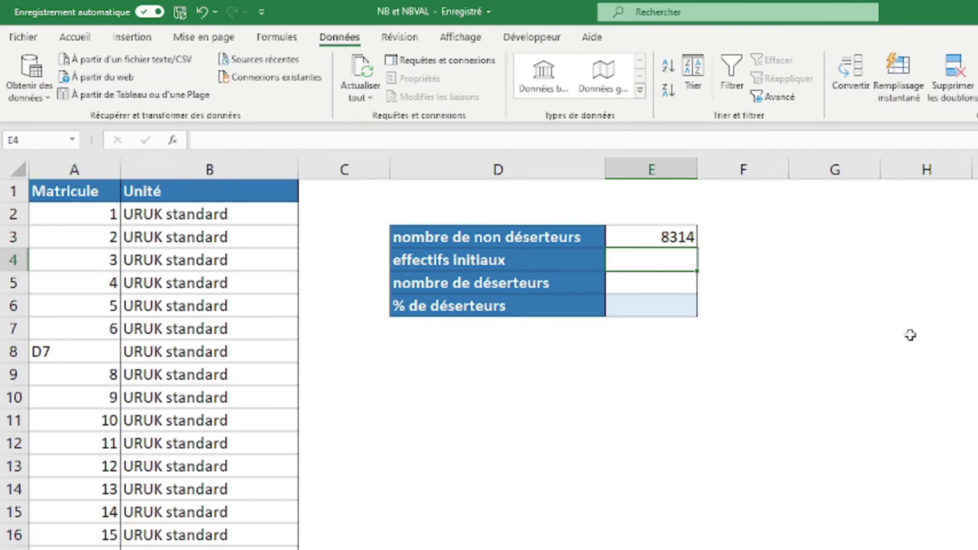
# Step: Enter =NBVAL(B:B)-1 in E4 for an initial headcount of 10000
pyautogui.write('=NBVAL(')
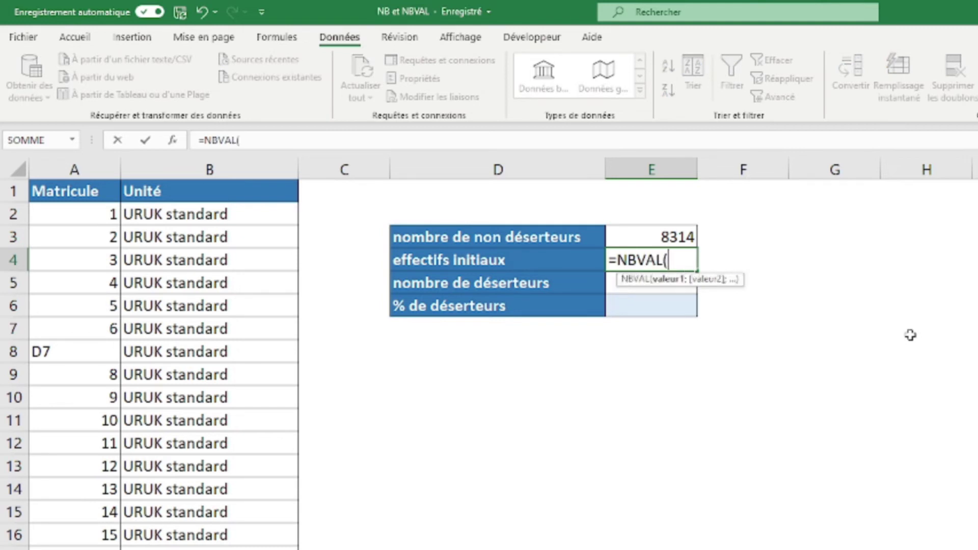
pyautogui.click(294, 169)
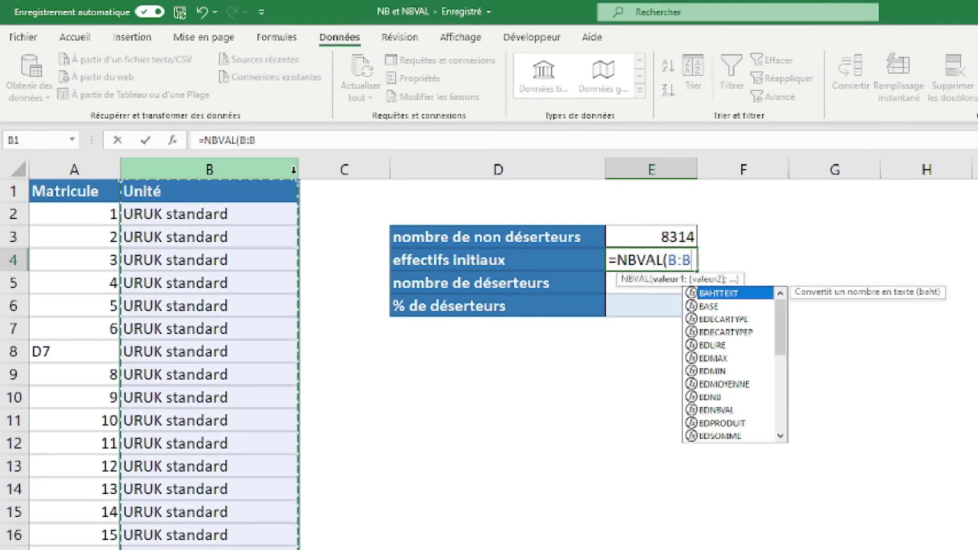
pyautogui.write(')-1')
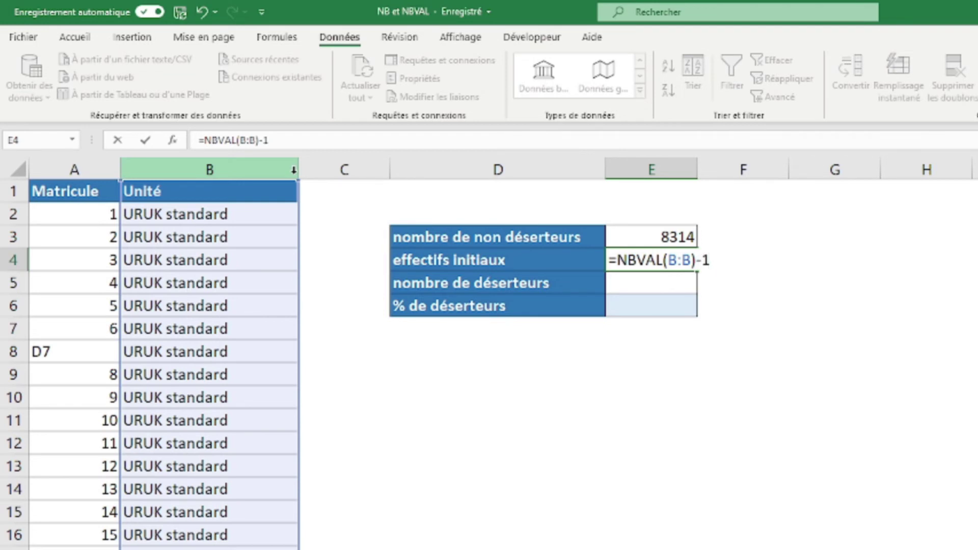
pyautogui.press('Return')
# Step: Enter =E4-E3 in E5, giving 1686 deserters
pyautogui.write('=')
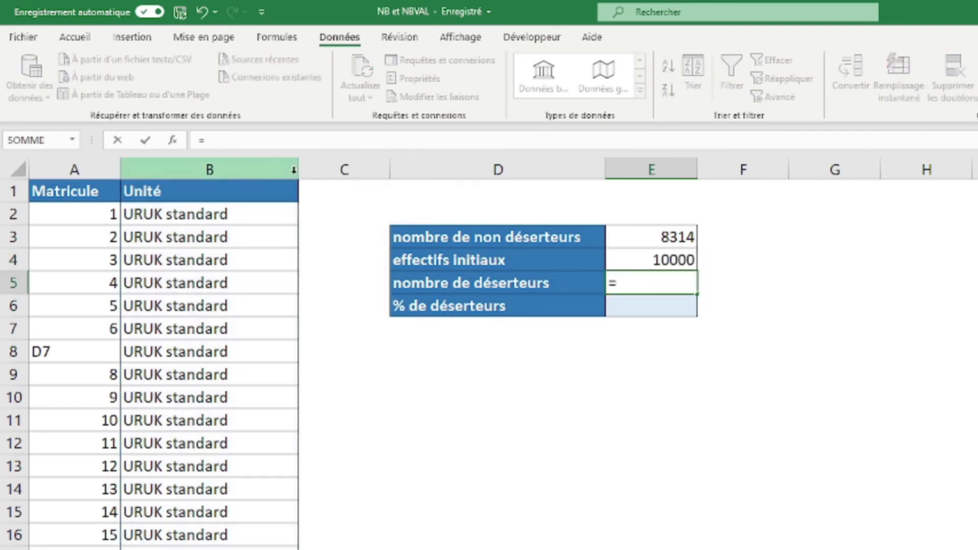
pyautogui.press('Up')
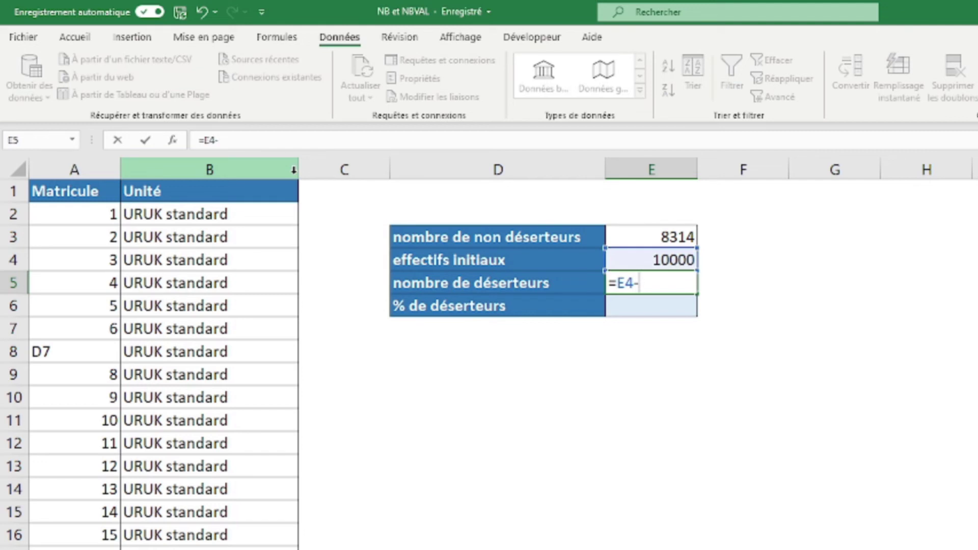
pyautogui.press('Up')
pyautogui.press('Up')
pyautogui.press('Return')
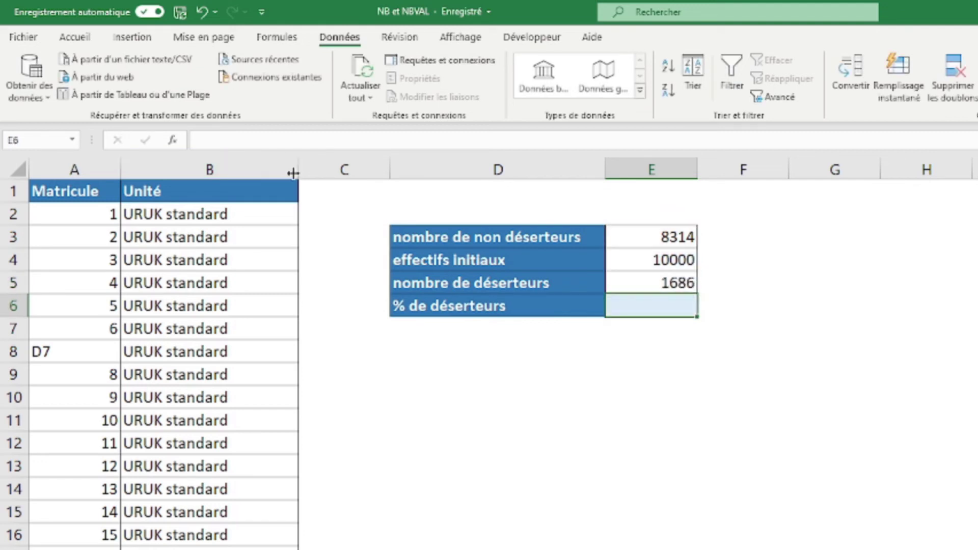
# Step: Enter =E5/E4 in E6 for a deserter rate of 16,86%
pyautogui.write('=')
pyautogui.press('Up')
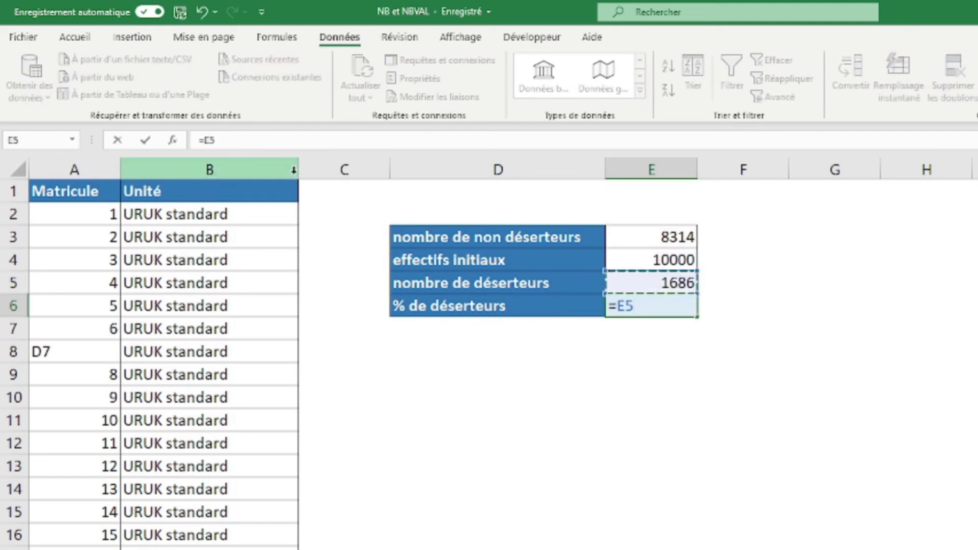
pyautogui.press('Up')
pyautogui.press('Up')
pyautogui.press('Return')
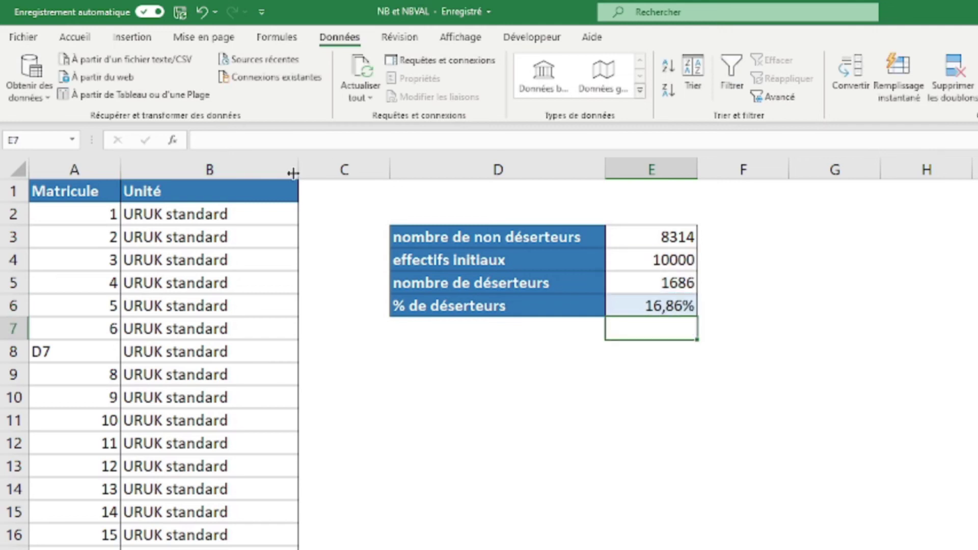